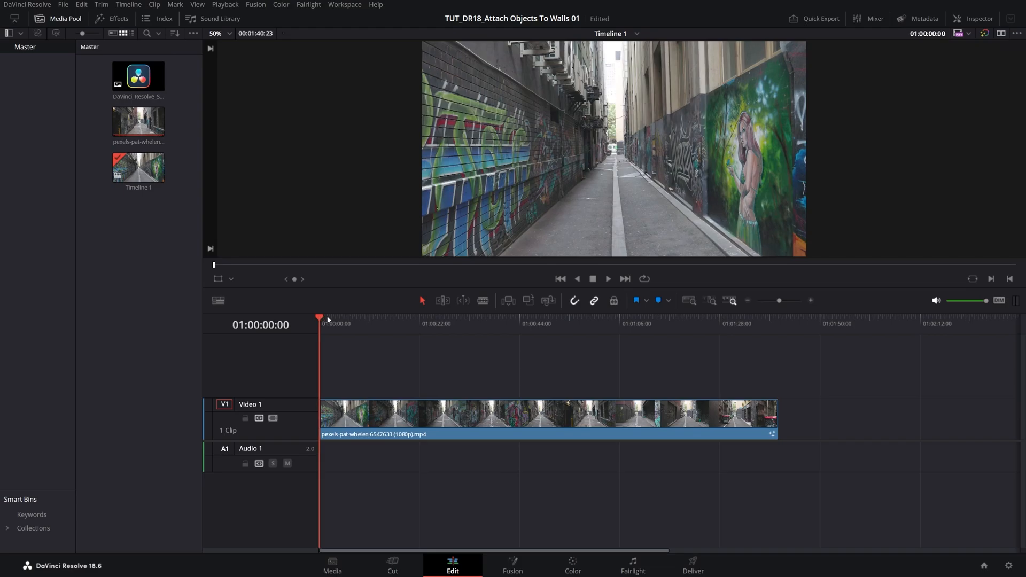
# - Select the alley clip on track V1 and bring it into the Fusion page
pyautogui.moveTo(322, 318); pyautogui.dragTo(342, 319)
pyautogui.click(378, 401)
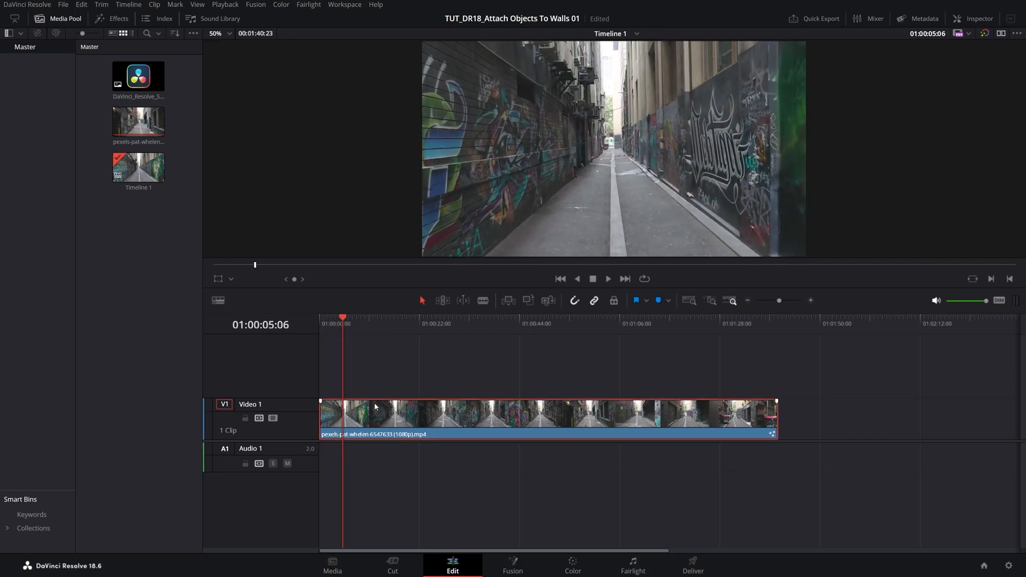
pyautogui.click(514, 569)
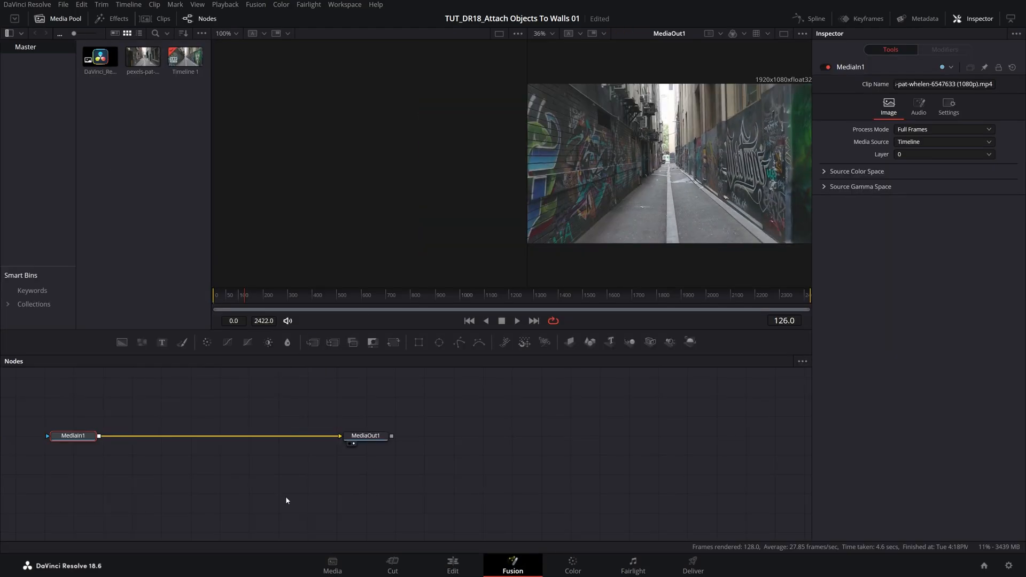
pyautogui.moveTo(73, 437)
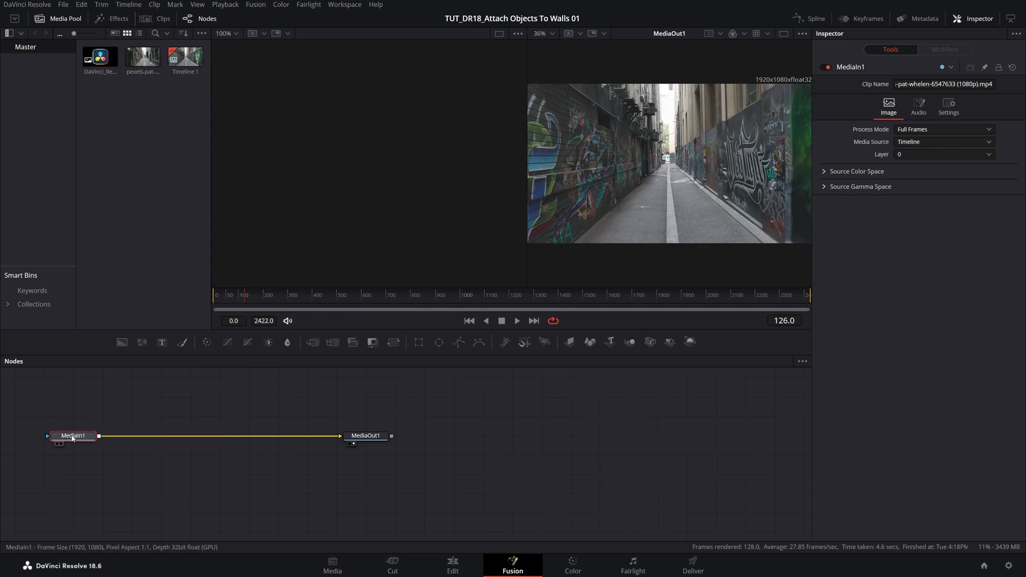
# - Add a Planar Tracker node after MediaIn1 via the tool search
pyautogui.hotkey('ctrl', 'space')
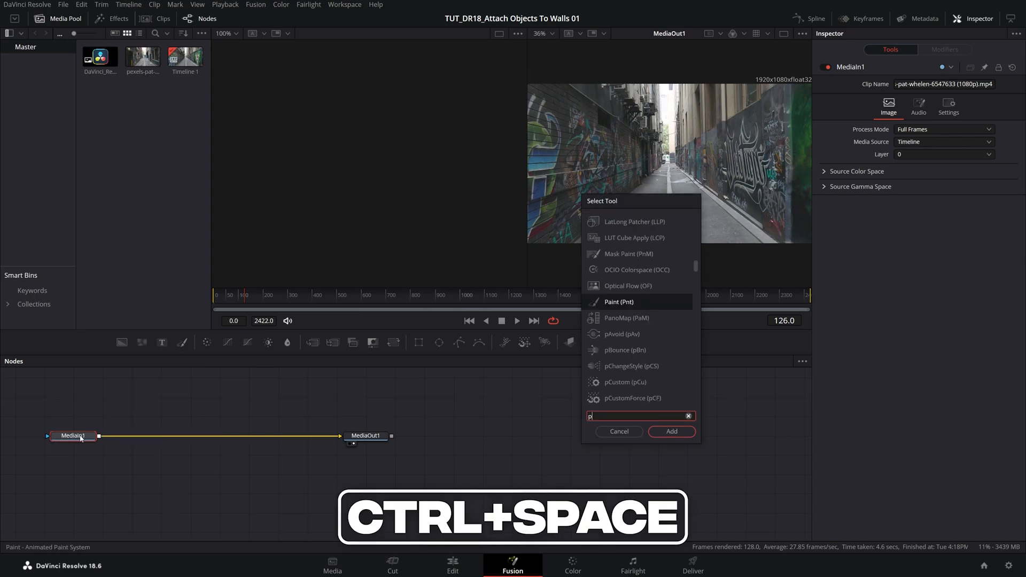
pyautogui.write('planar')
pyautogui.click(631, 223)
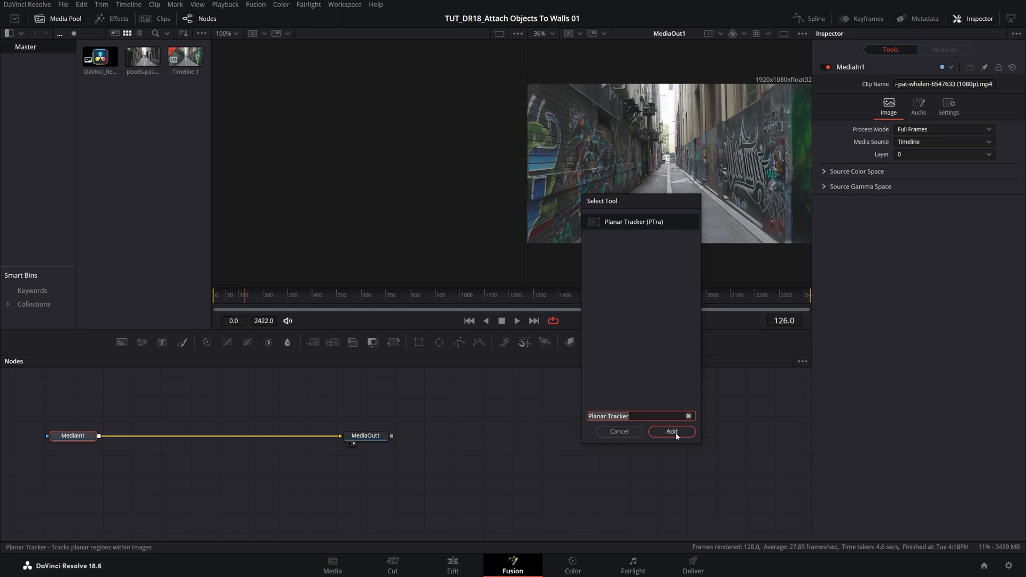
pyautogui.click(672, 431)
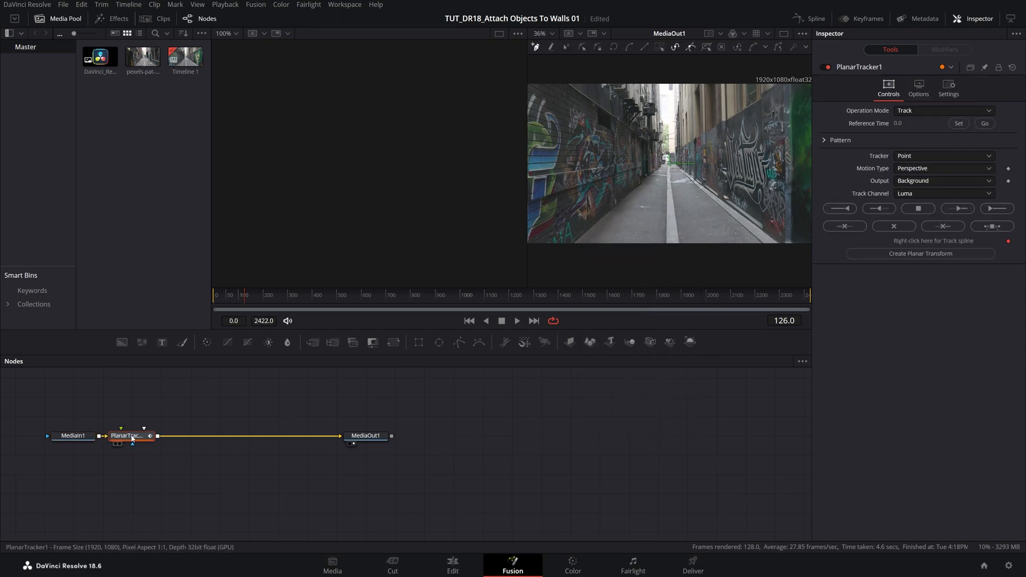
# - Set the current frame as the Planar Tracker's reference time and return to frame 0
pyautogui.click(978, 19)
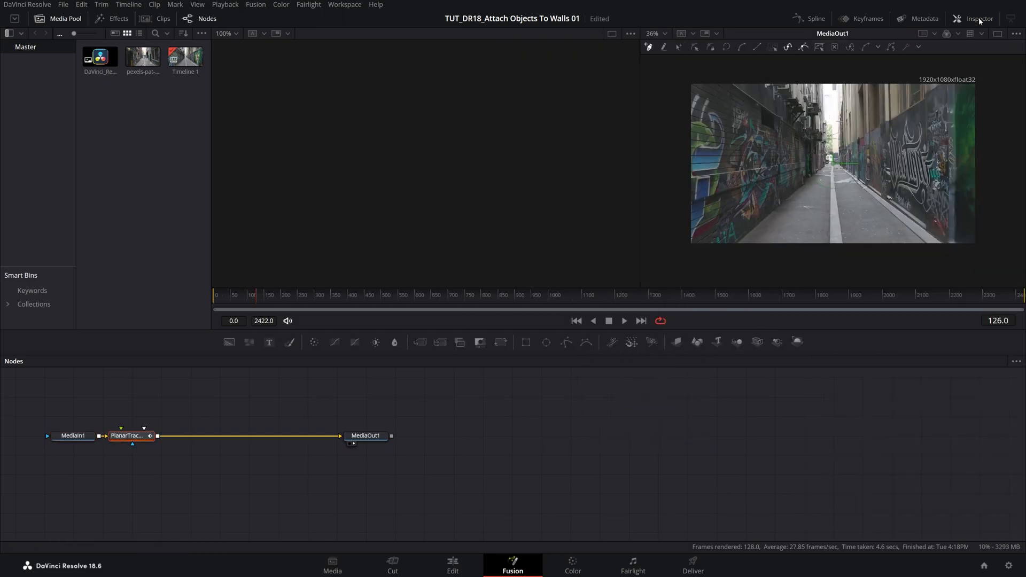
pyautogui.click(978, 19)
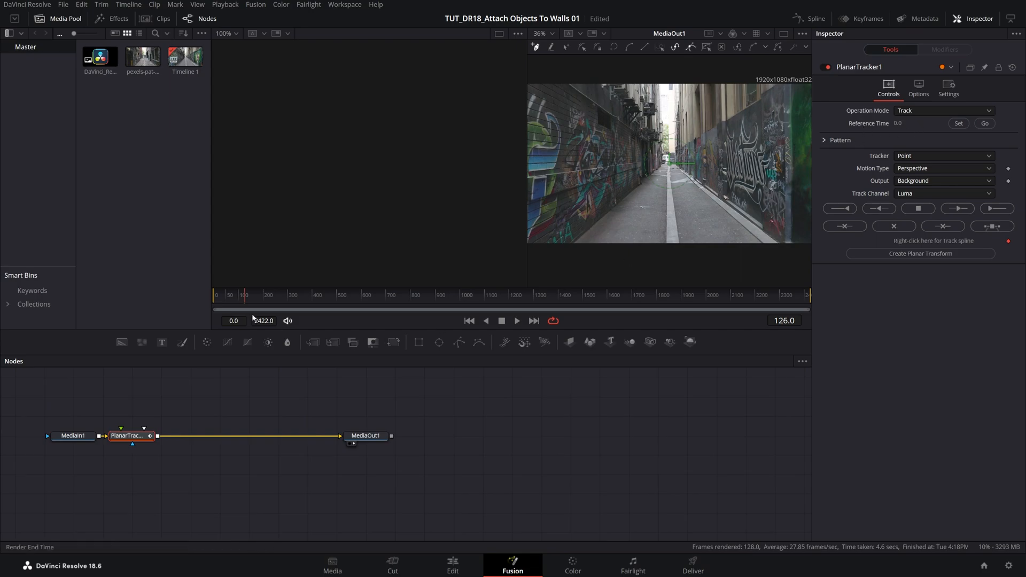
pyautogui.moveTo(243, 296); pyautogui.dragTo(203, 299)
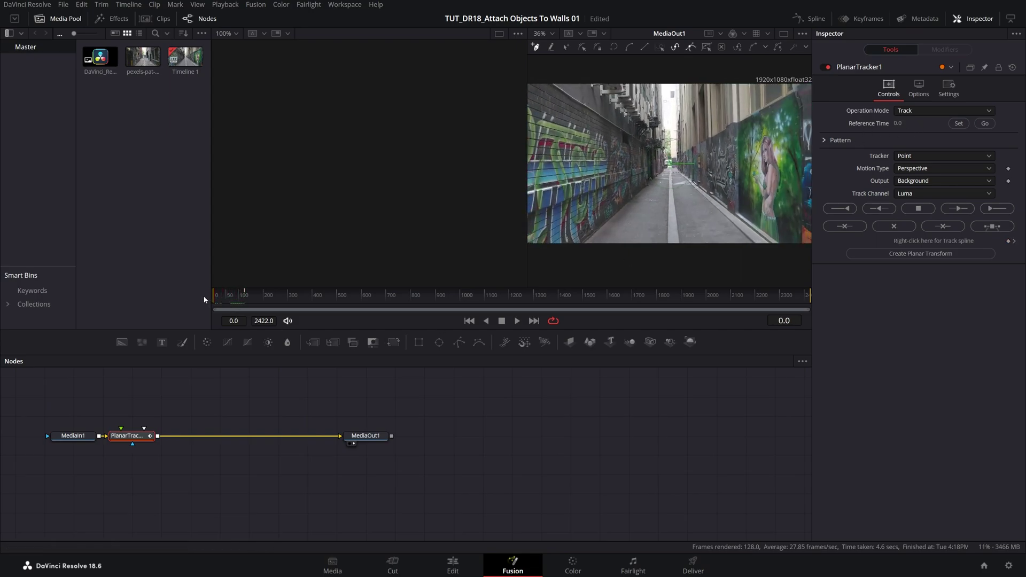
pyautogui.click(960, 124)
pyautogui.click(253, 296)
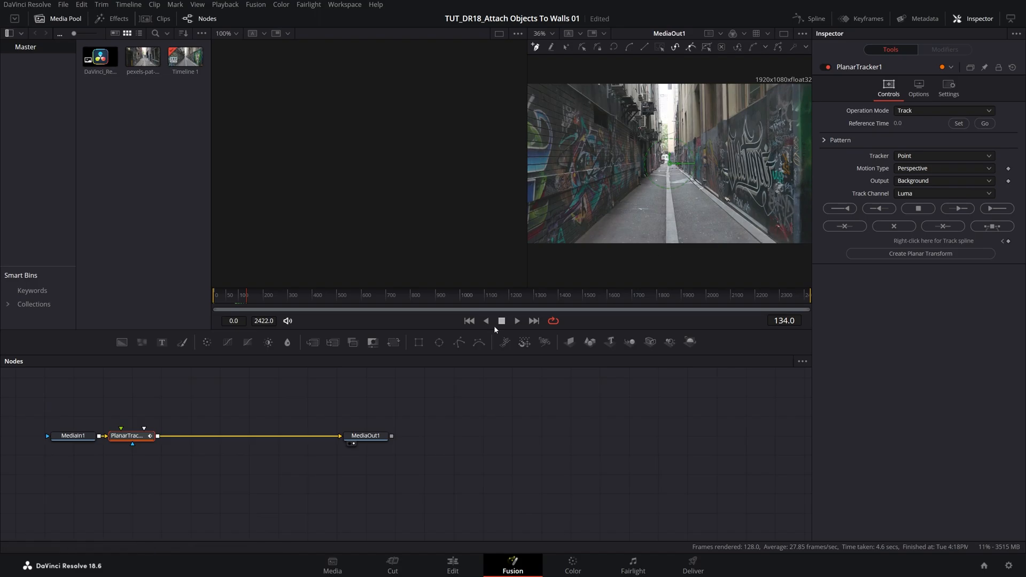
pyautogui.moveTo(247, 298); pyautogui.dragTo(199, 298)
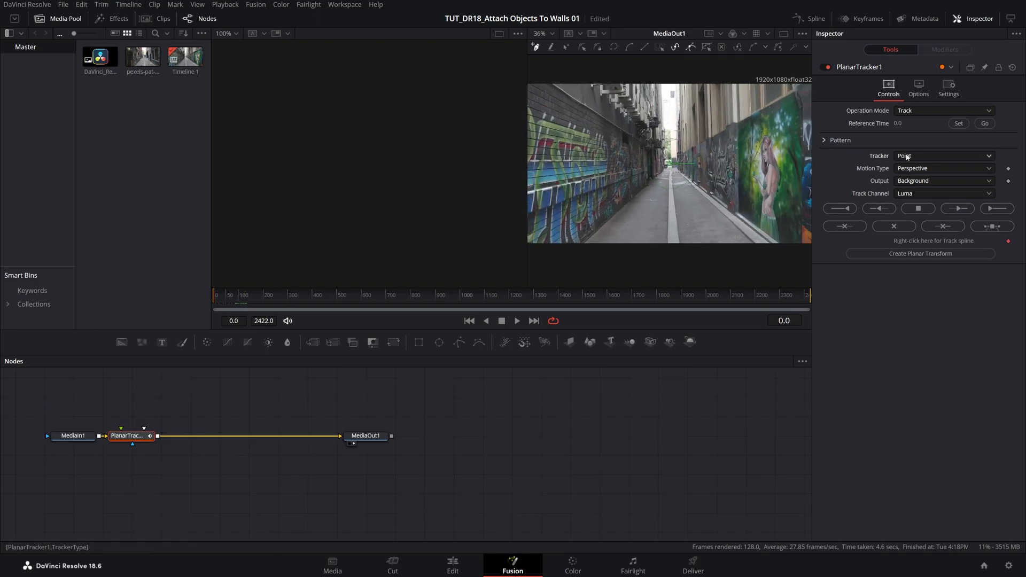
# - Switch the tracker to Hybrid Point/Area, keeping Perspective as the motion type
pyautogui.click(924, 155)
pyautogui.click(935, 181)
pyautogui.click(903, 170)
pyautogui.click(914, 225)
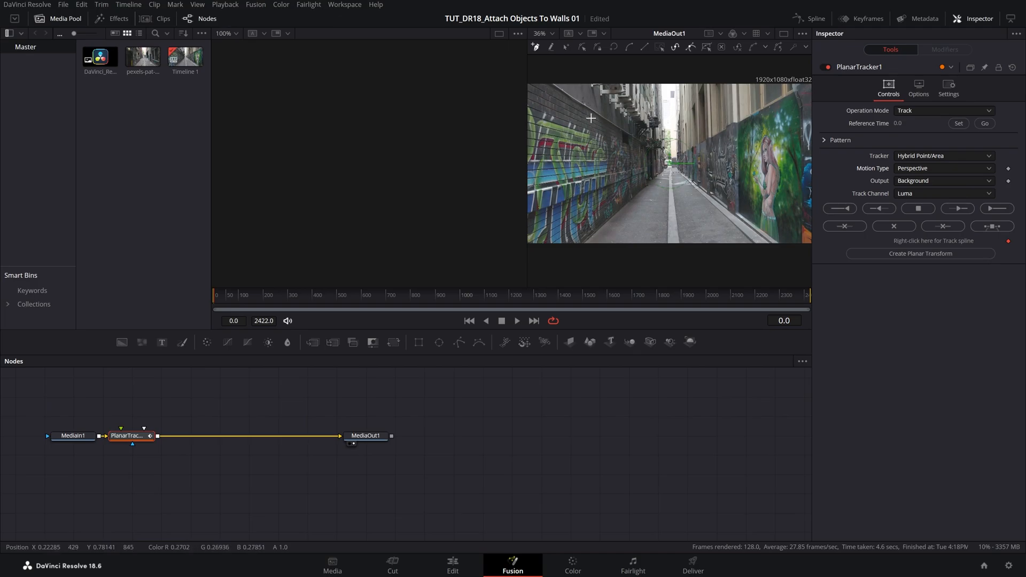
# - Outline a closed polygon around a patch of the left graffiti wall
pyautogui.click(555, 98)
pyautogui.click(552, 180)
pyautogui.click(600, 171)
pyautogui.click(598, 138)
pyautogui.click(598, 122)
pyautogui.click(555, 100)
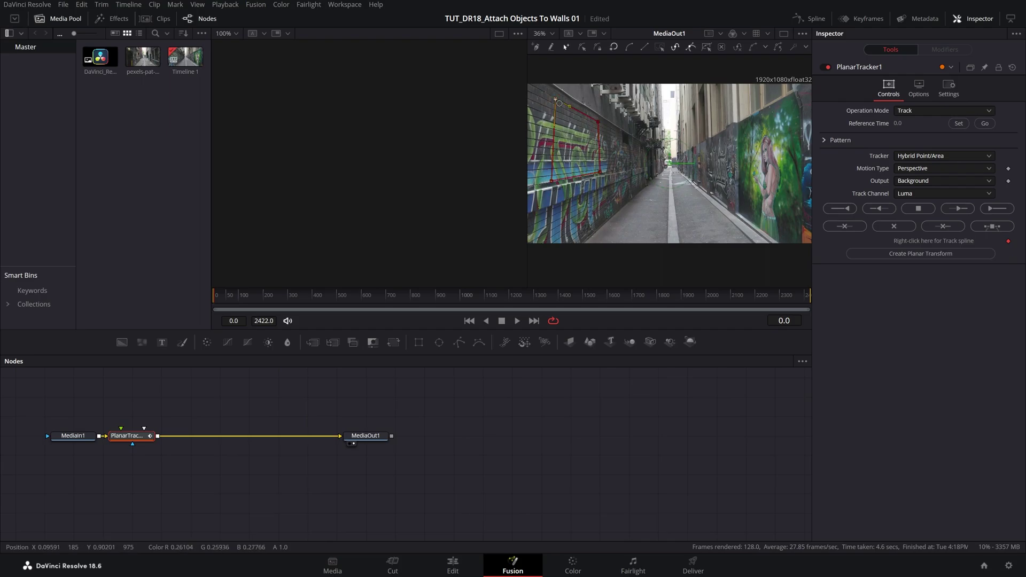
# - Track the wall patch forward to the end and check the result at frame 118
pyautogui.click(997, 209)
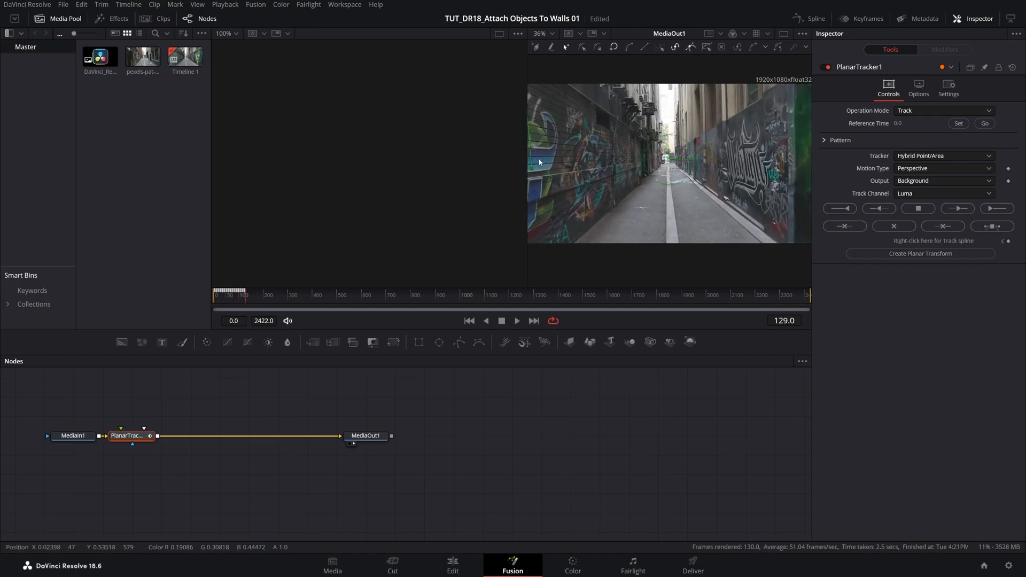
pyautogui.click(242, 296)
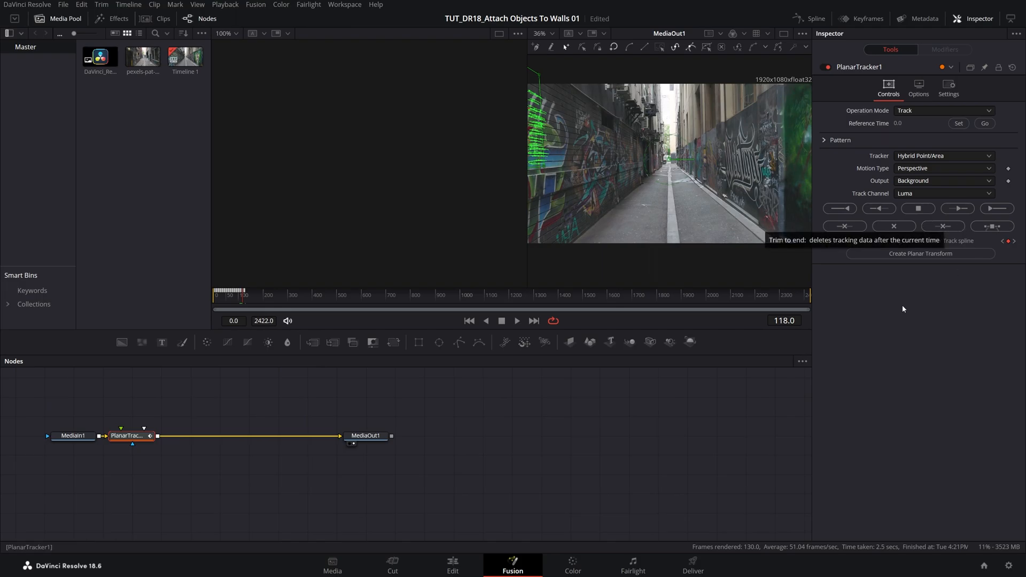
# - Inspect the track at frame 48, switch the tracker to Corner Pin mode and return to frame 0
pyautogui.moveTo(242, 299)
pyautogui.mouseDown()
pyautogui.moveTo(200, 299)
pyautogui.moveTo(229, 299)
pyautogui.mouseUp()
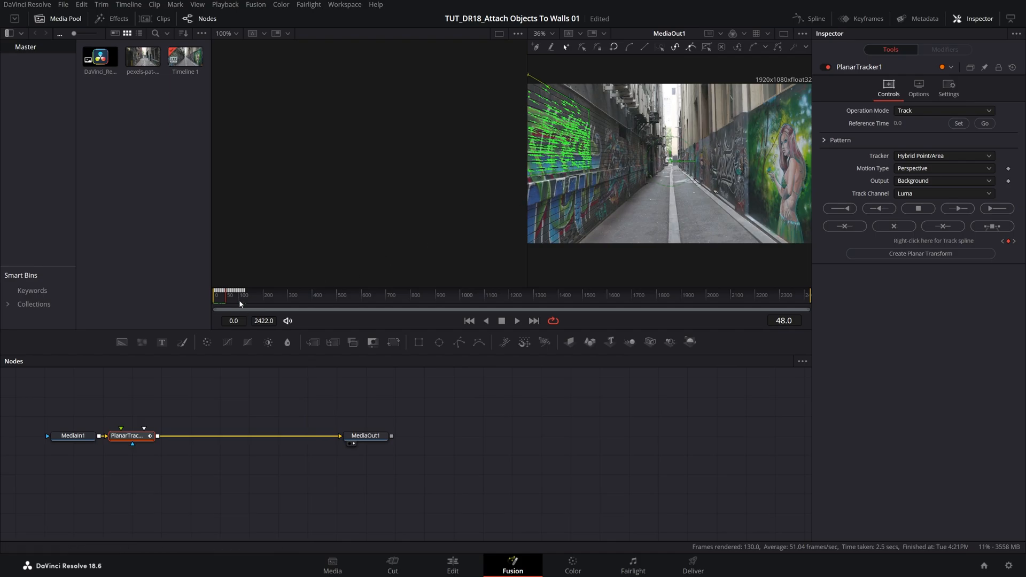
pyautogui.click(909, 113)
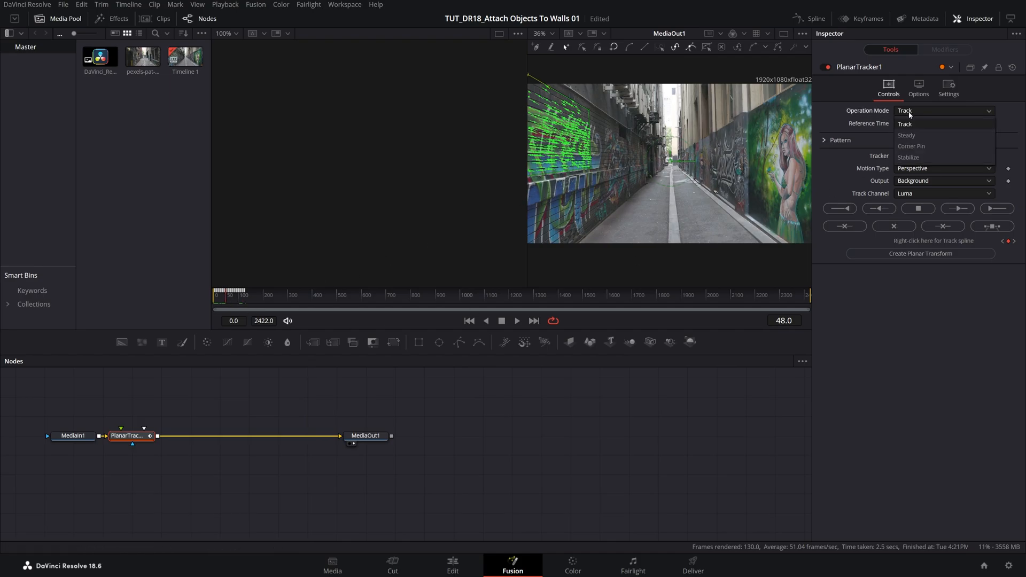
pyautogui.click(919, 147)
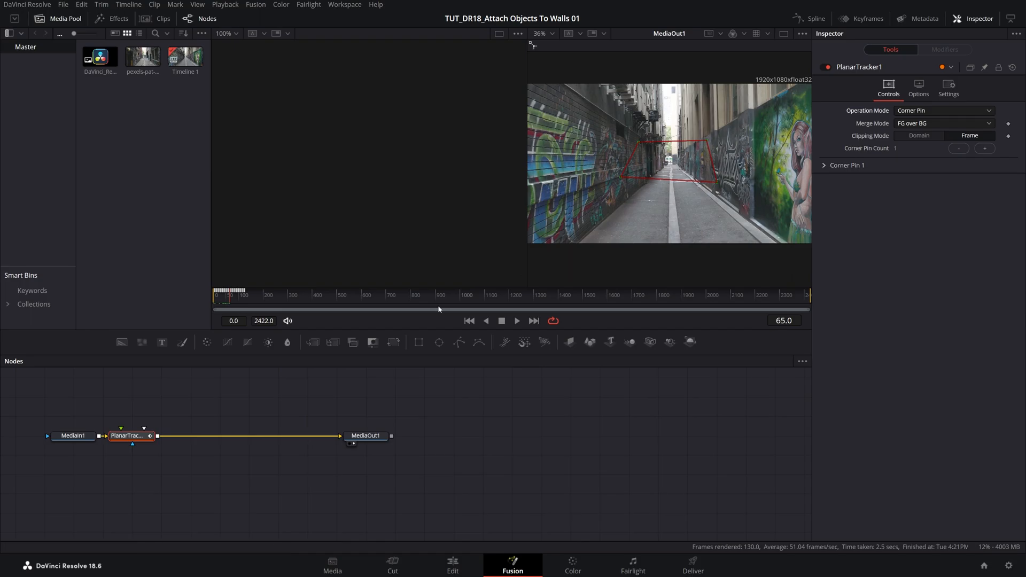
pyautogui.moveTo(229, 300); pyautogui.dragTo(211, 299)
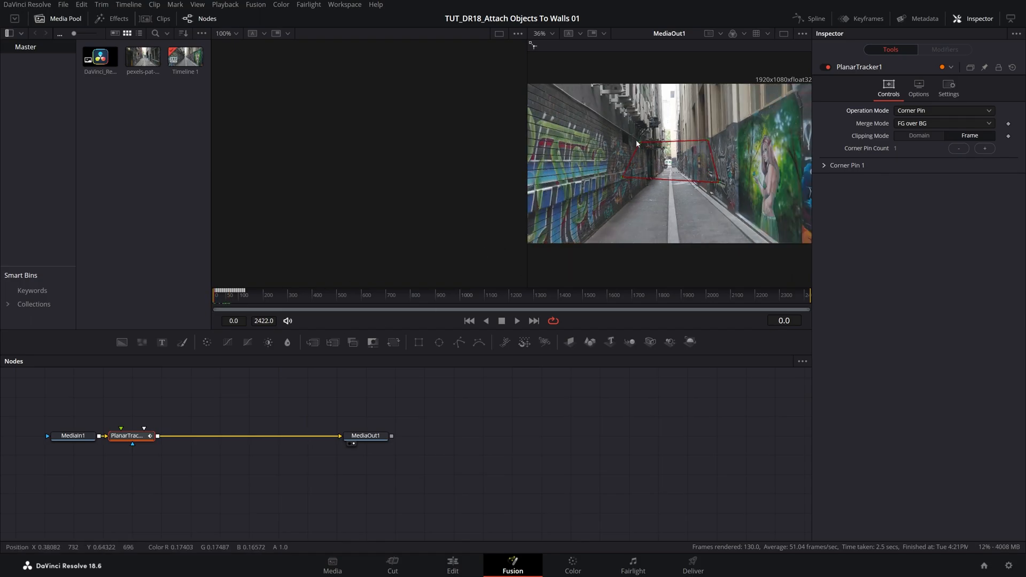
# - Place the four corner-pin points spanning the alley walls
pyautogui.click(555, 110)
pyautogui.click(711, 139)
pyautogui.click(726, 186)
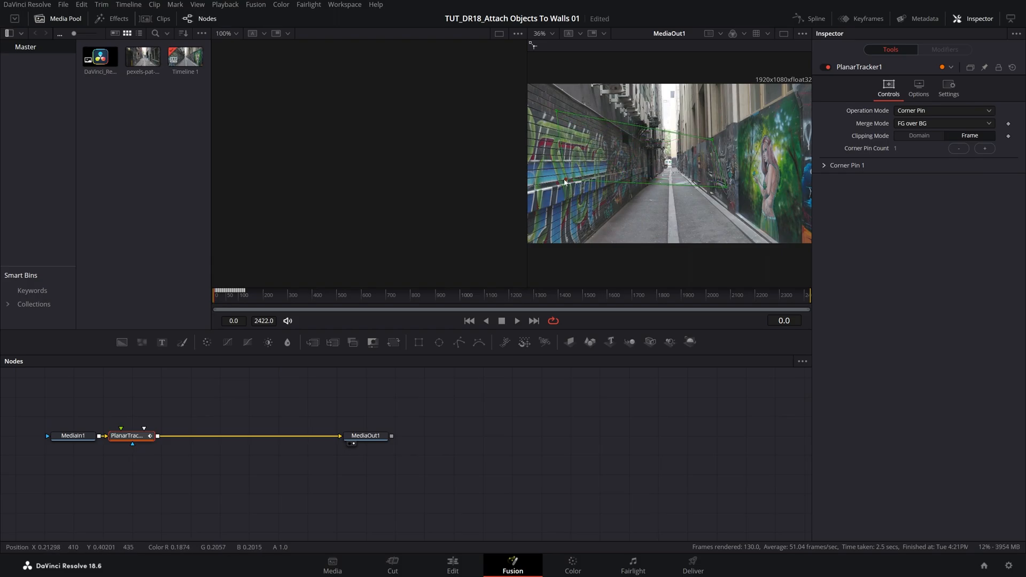
pyautogui.click(552, 181)
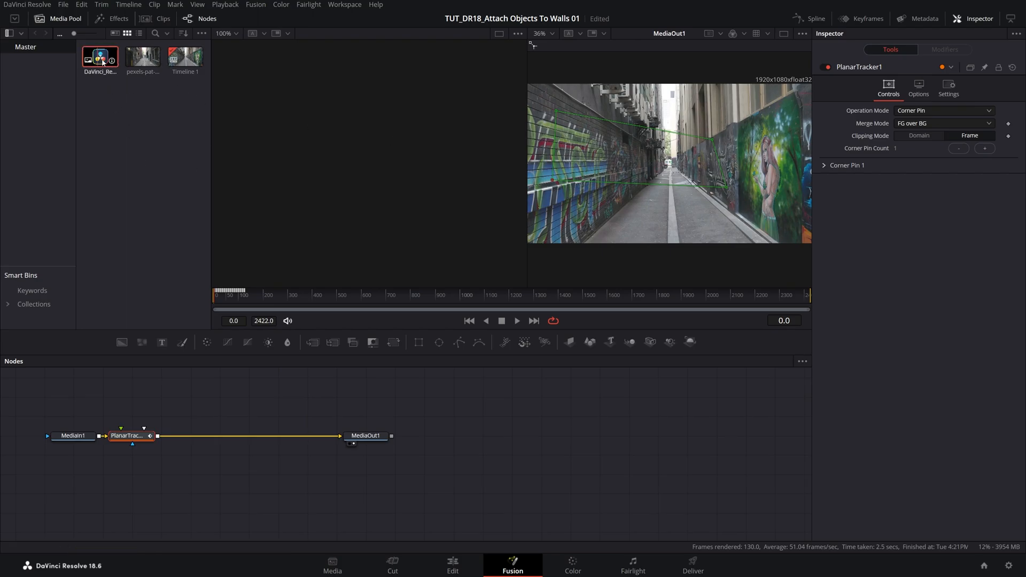
# - Bring the DaVinci Resolve logo from the Media Pool into the composition
pyautogui.moveTo(100, 59)
pyautogui.mouseDown()
pyautogui.moveTo(134, 404)
pyautogui.moveTo(123, 437)
pyautogui.mouseUp()
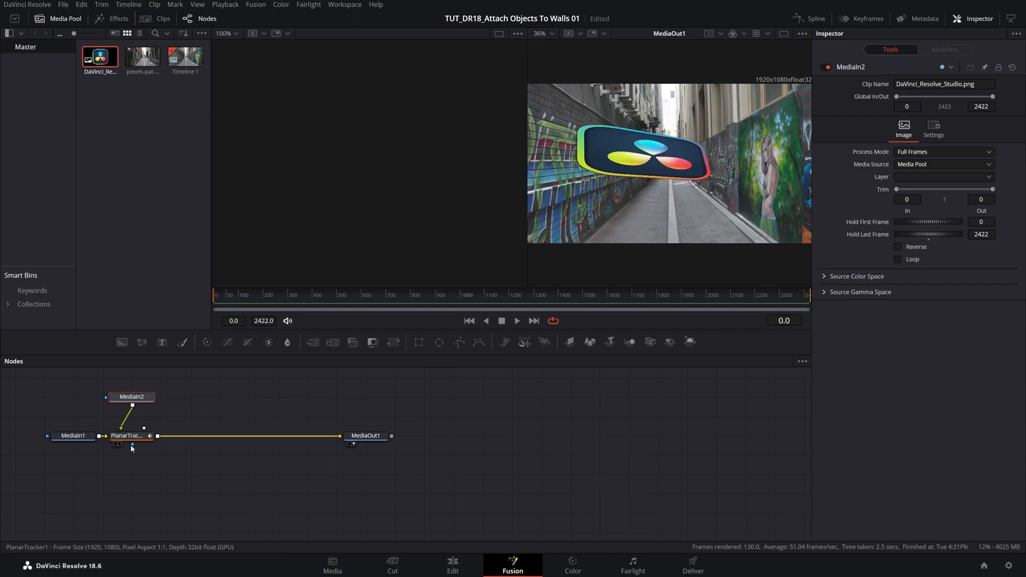
pyautogui.click(129, 437)
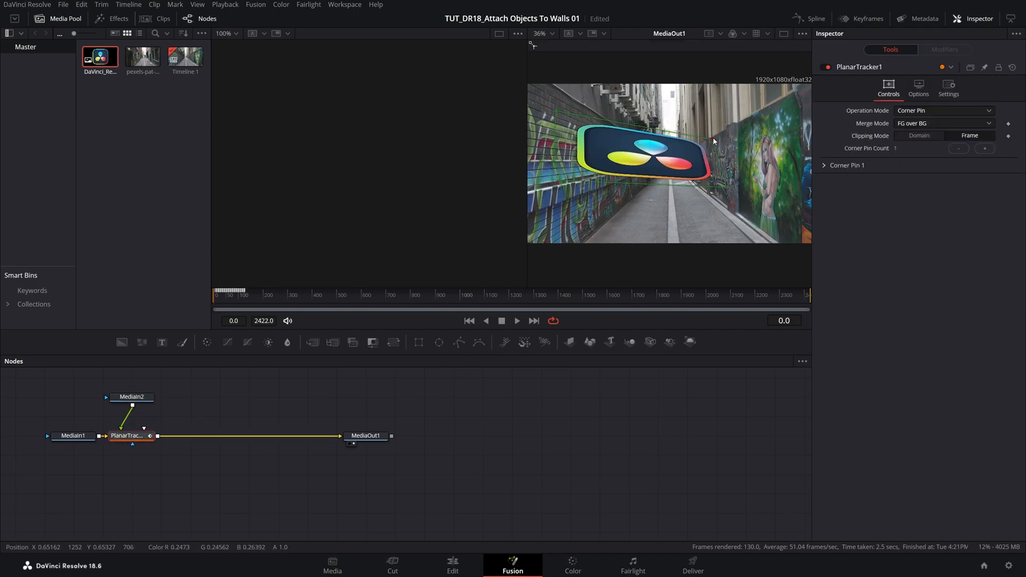
# - Reshape the corner-pin quad so the logo sits flat on the left wall, then play back
pyautogui.moveTo(725, 190); pyautogui.dragTo(605, 172)
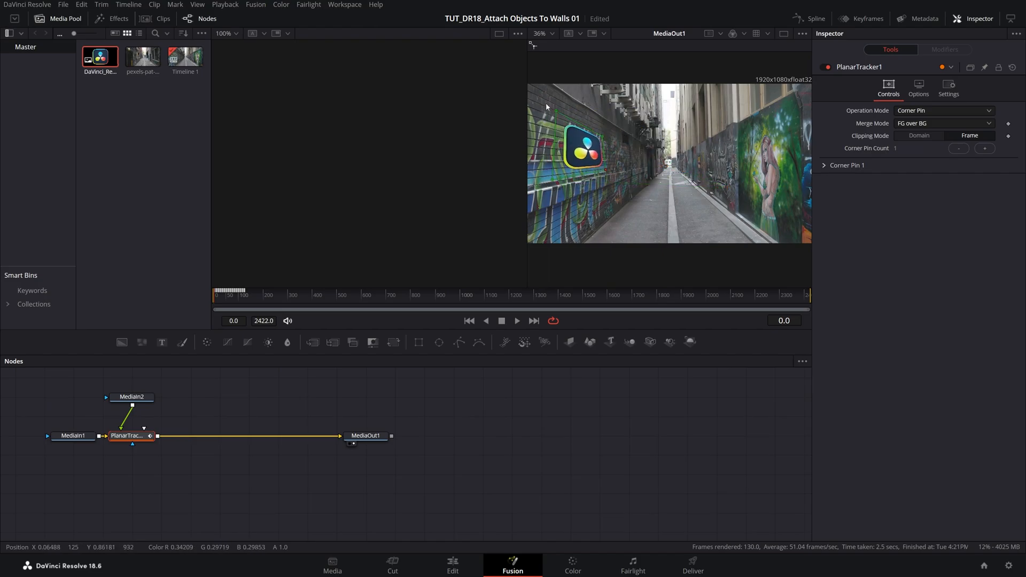
pyautogui.moveTo(602, 139)
pyautogui.mouseDown()
pyautogui.moveTo(604, 129)
pyautogui.moveTo(554, 101)
pyautogui.mouseUp()
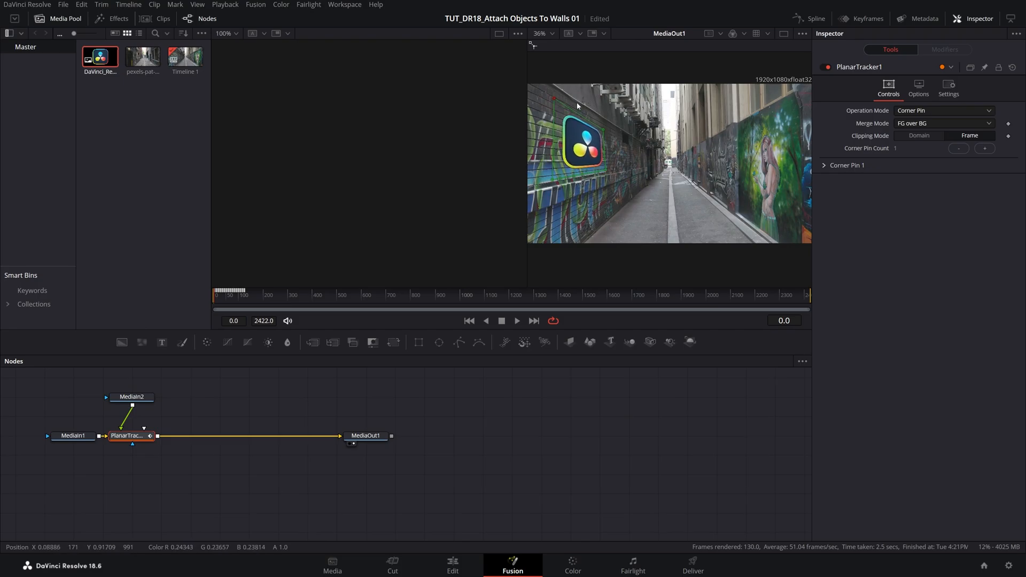
pyautogui.moveTo(603, 130); pyautogui.dragTo(600, 125)
pyautogui.moveTo(605, 174); pyautogui.dragTo(601, 172)
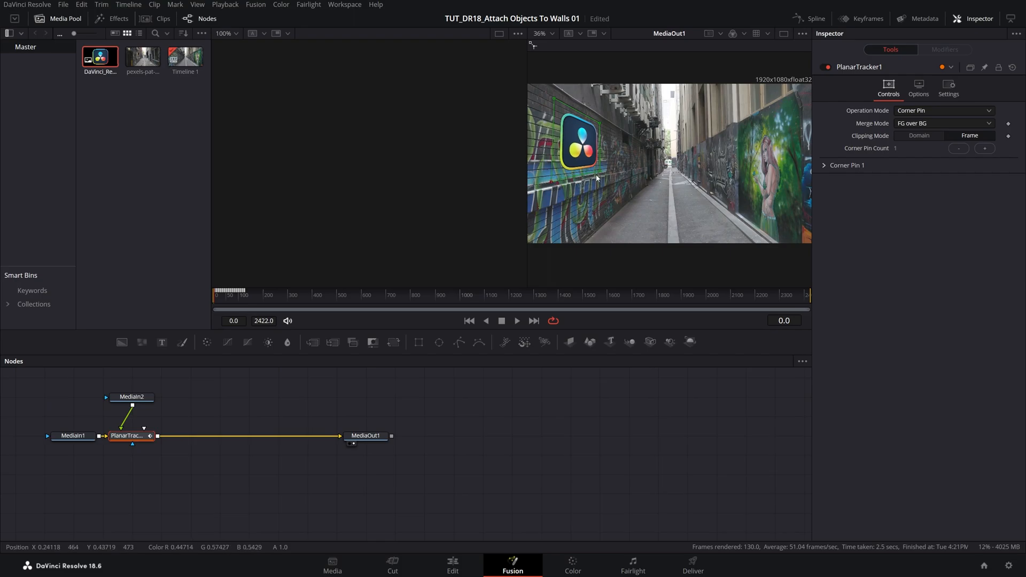
pyautogui.press('space')
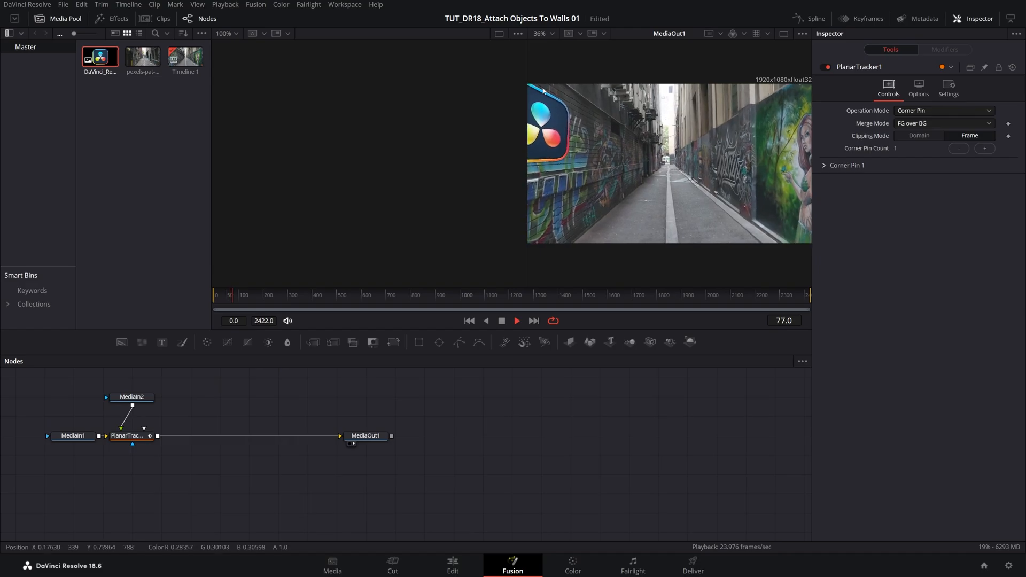
pyautogui.press('space')
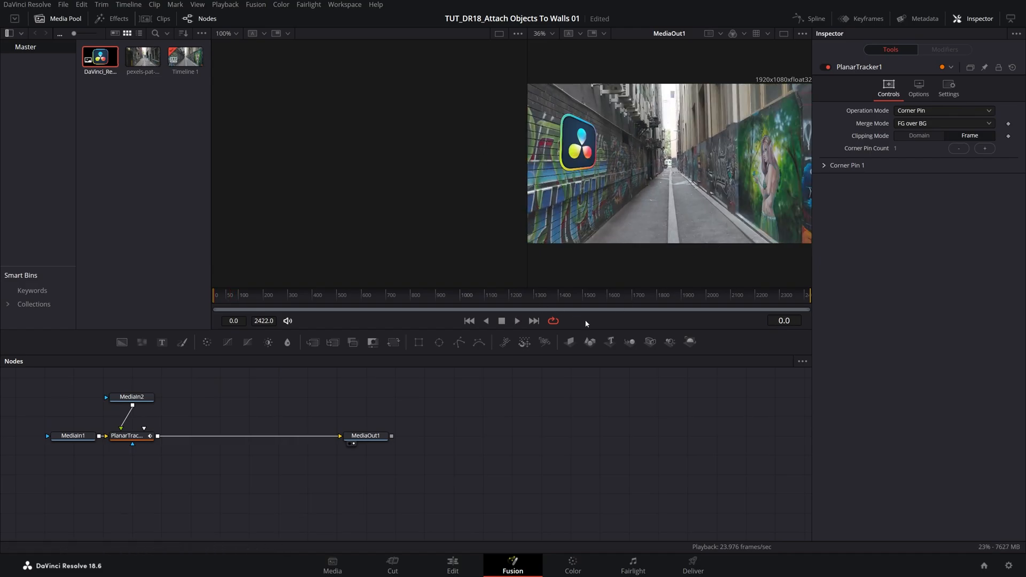
pyautogui.click(132, 398)
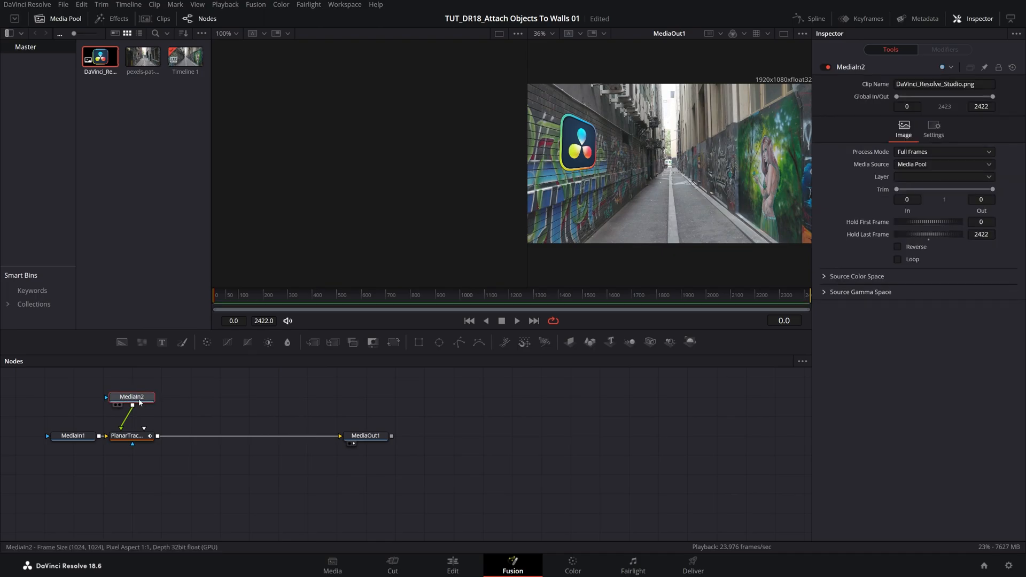
# - Add a Drop Shadow after the logo with angle 120 and strength 0.685
pyautogui.hotkey('ctrl', 'space')
pyautogui.write('drop ')
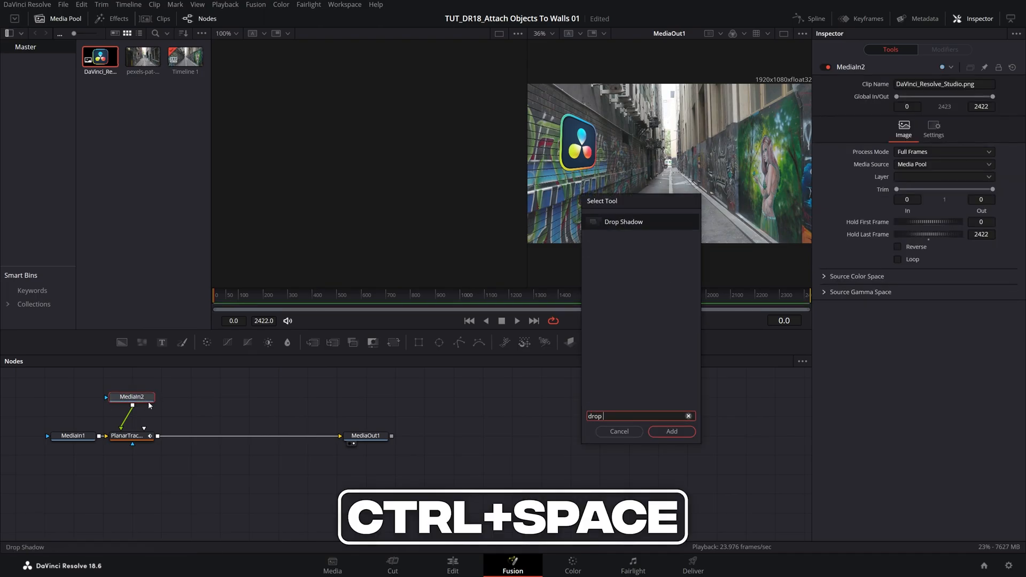
pyautogui.write('sh')
pyautogui.click(675, 433)
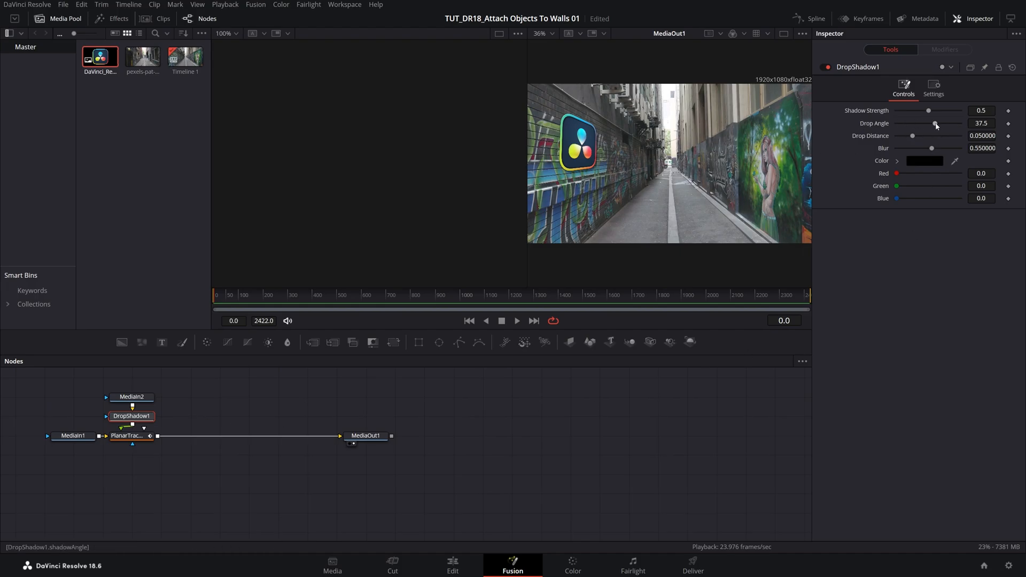
pyautogui.moveTo(935, 124); pyautogui.dragTo(950, 125)
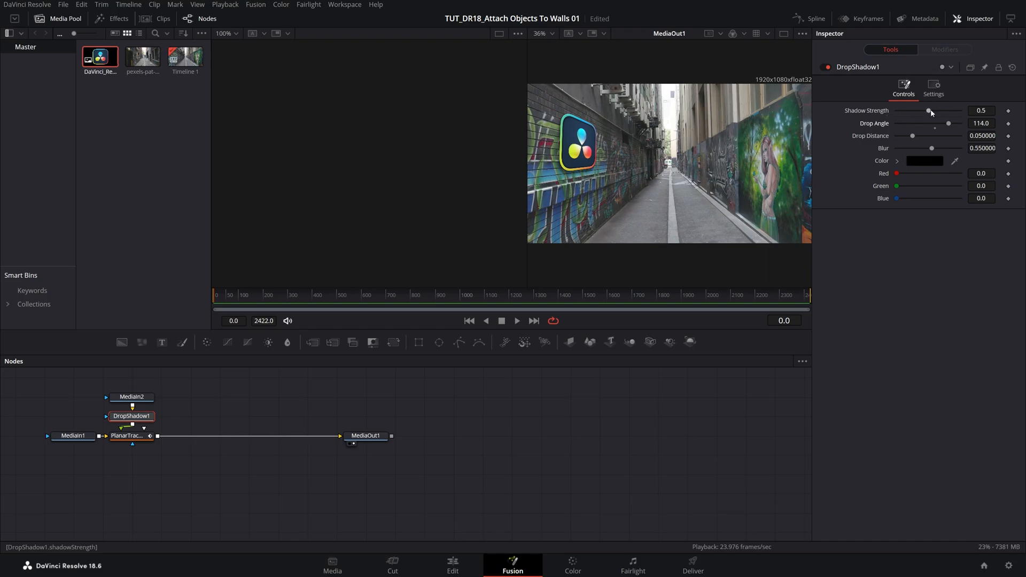
pyautogui.moveTo(930, 112); pyautogui.dragTo(951, 125)
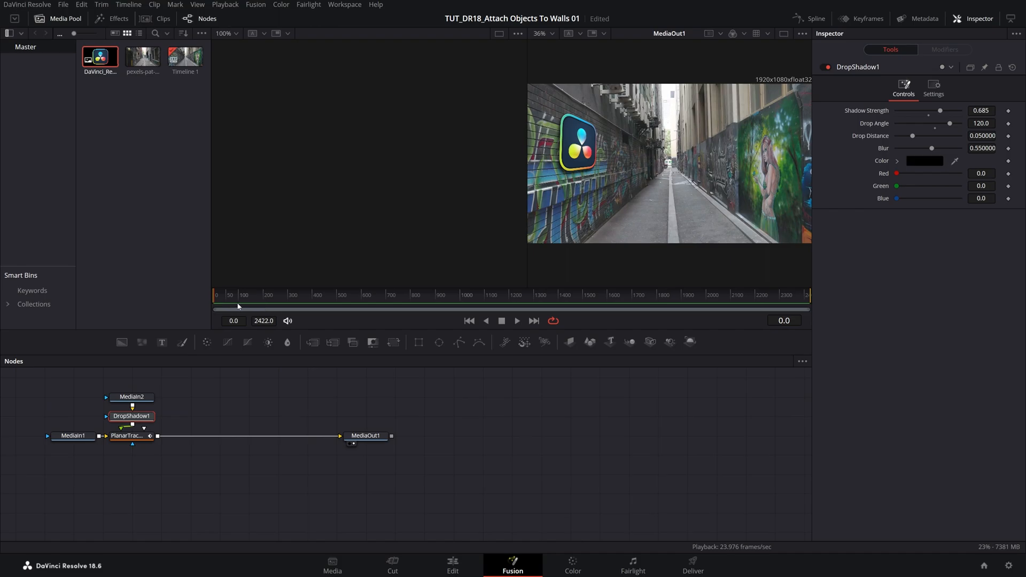
pyautogui.press('space')
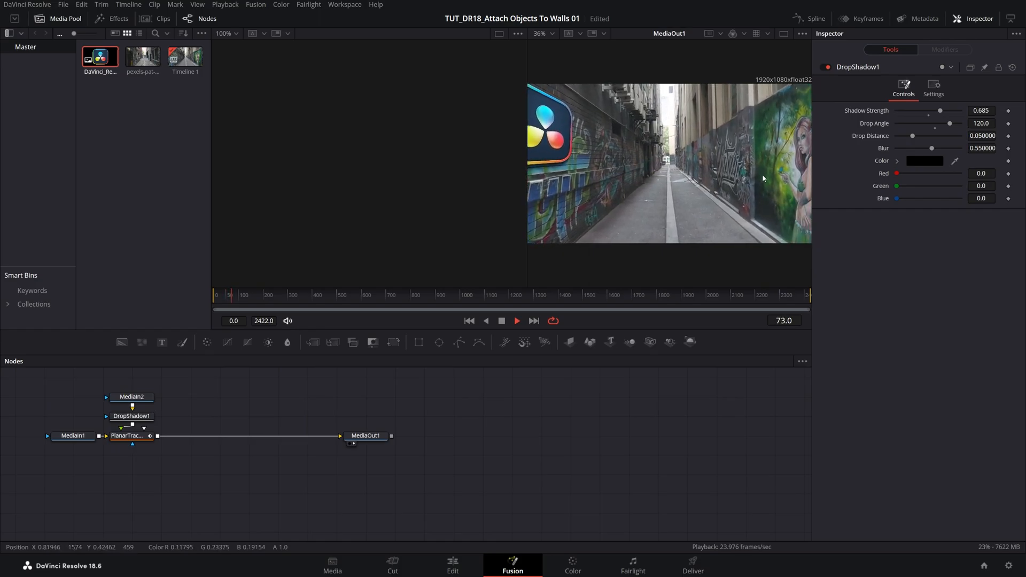
pyautogui.press('space')
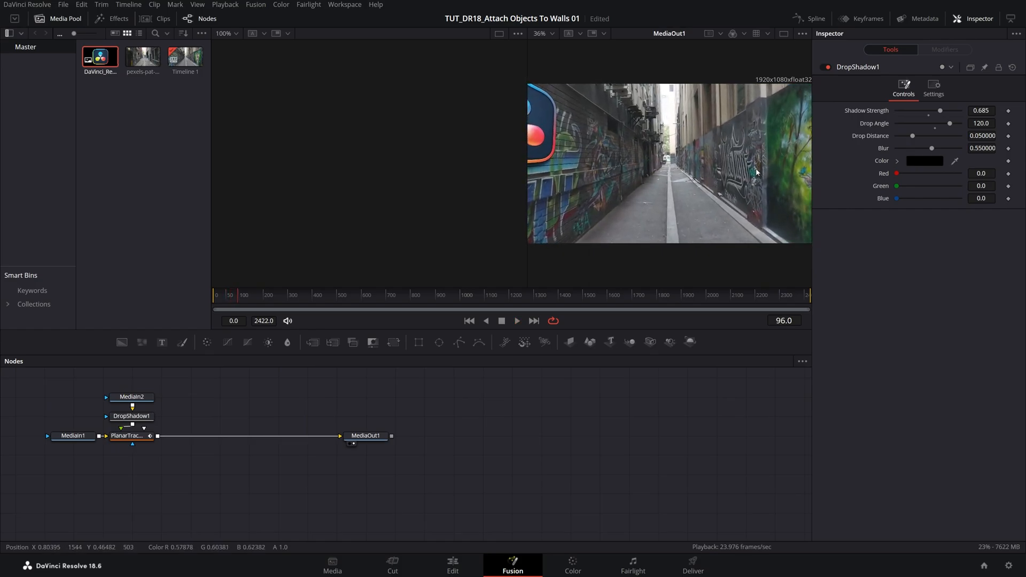
pyautogui.click(129, 436)
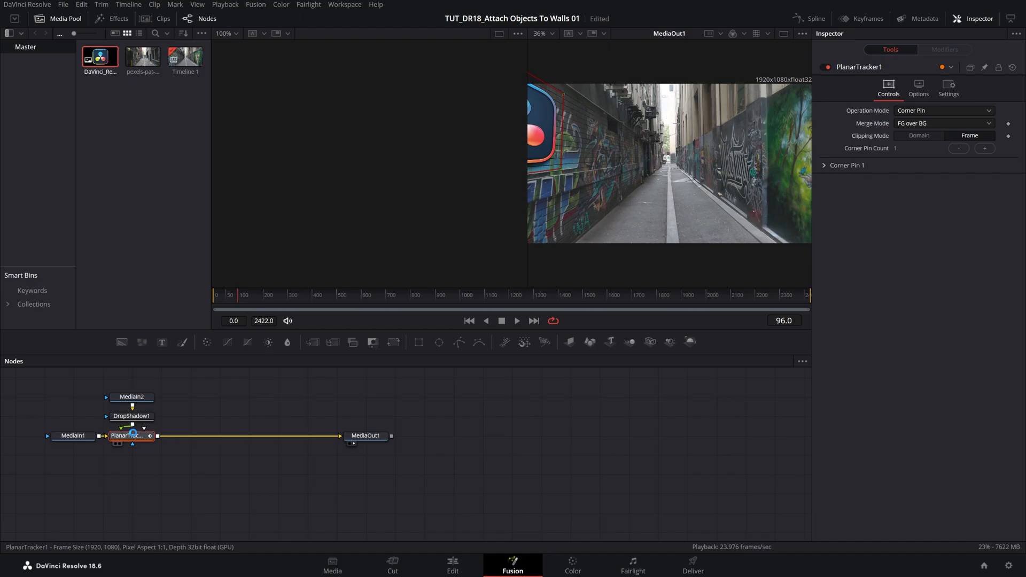
pyautogui.click(248, 293)
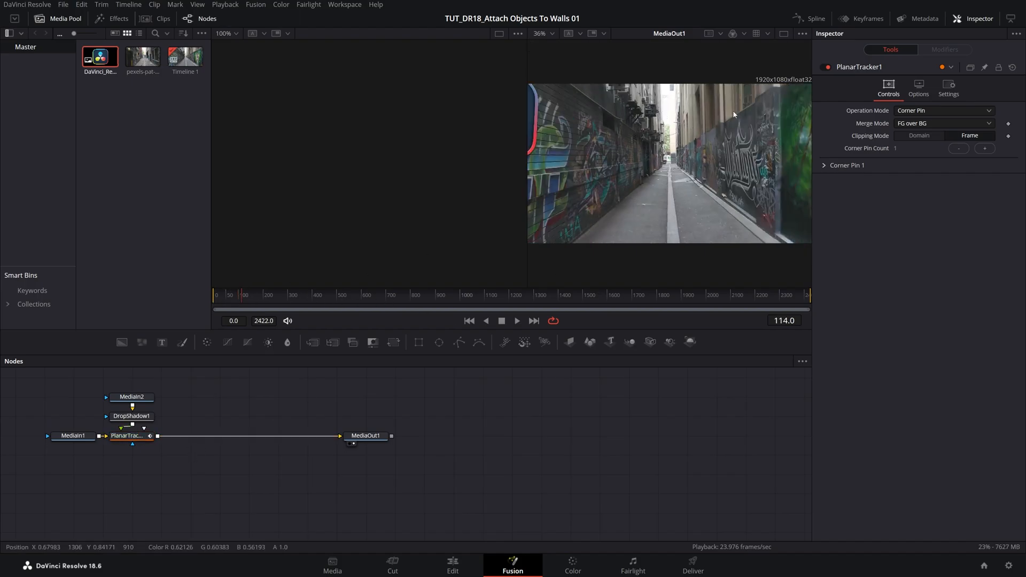
pyautogui.click(215, 296)
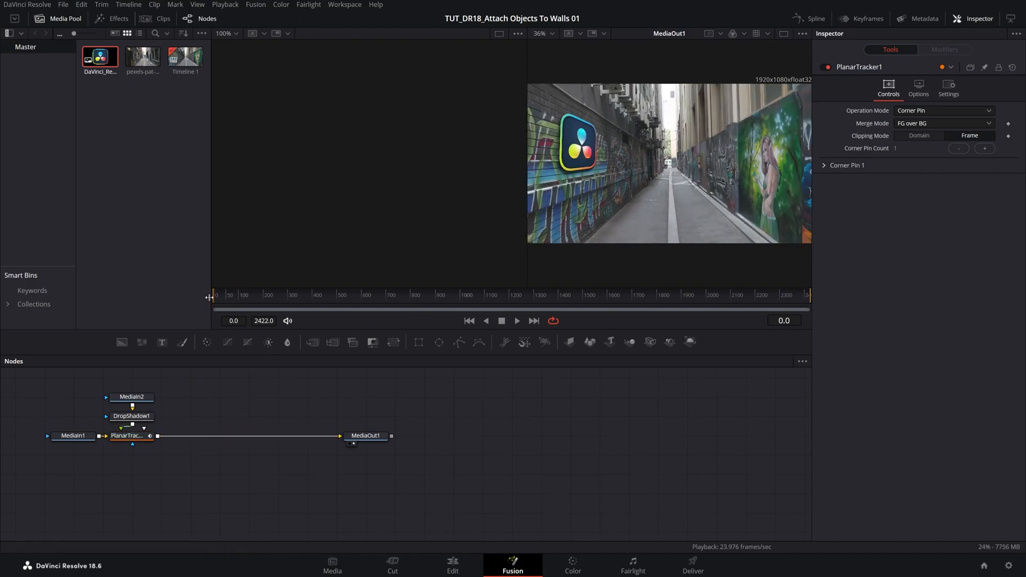
pyautogui.press('space')
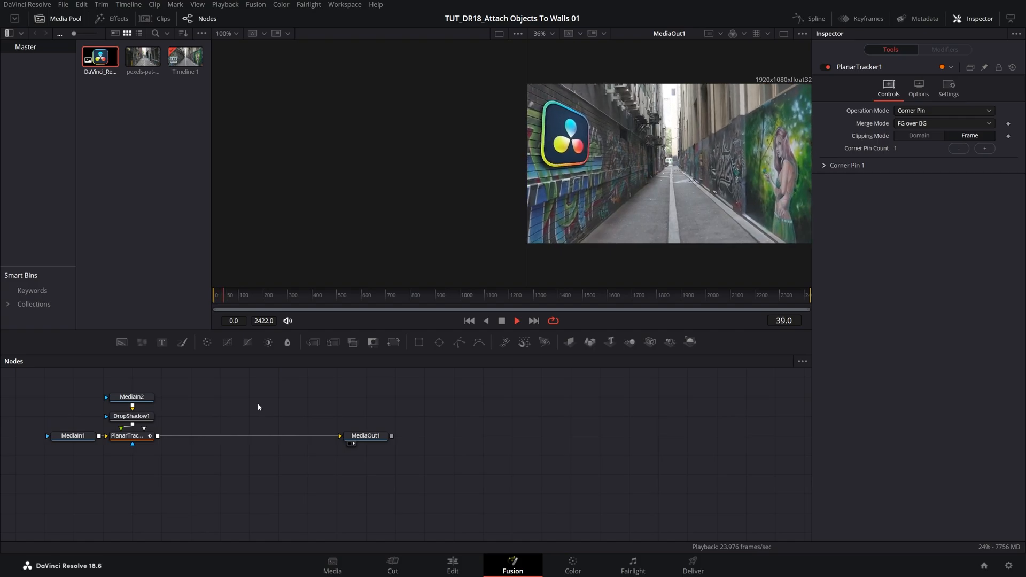